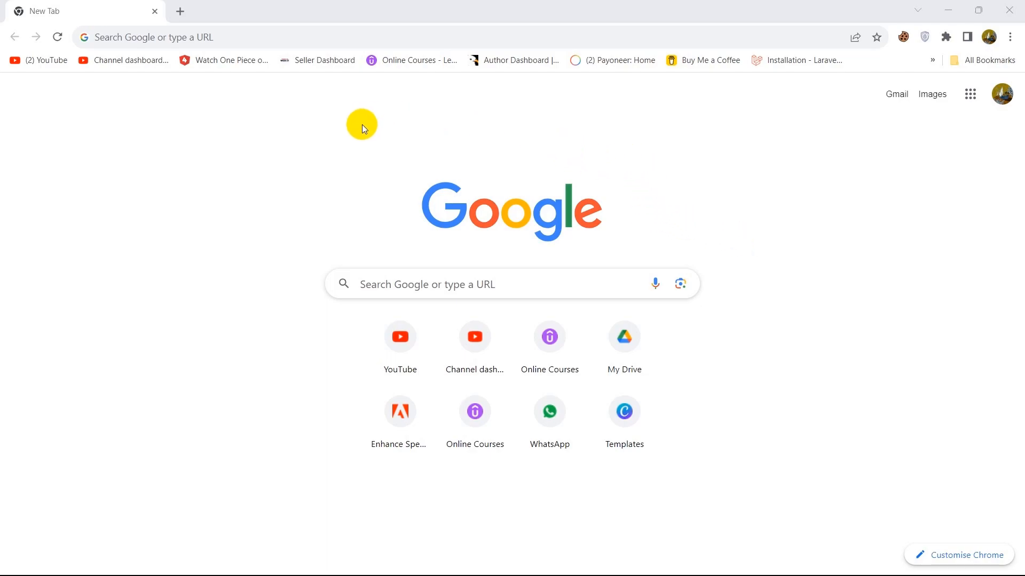
# Step: Search the web for 'composer' to reach getcomposer.org
pyautogui.click(262, 42)
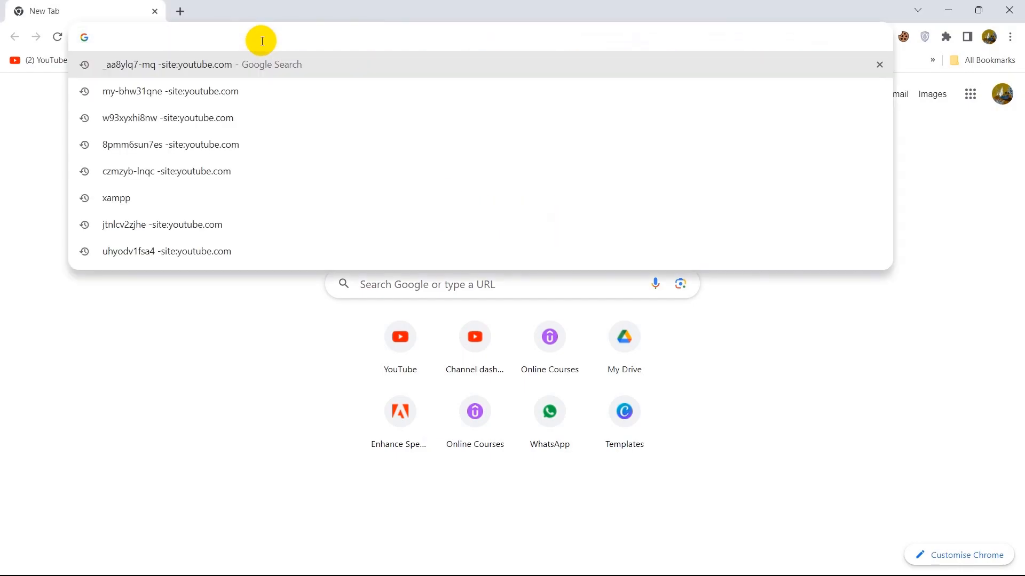
pyautogui.write('composer')
pyautogui.press('Return')
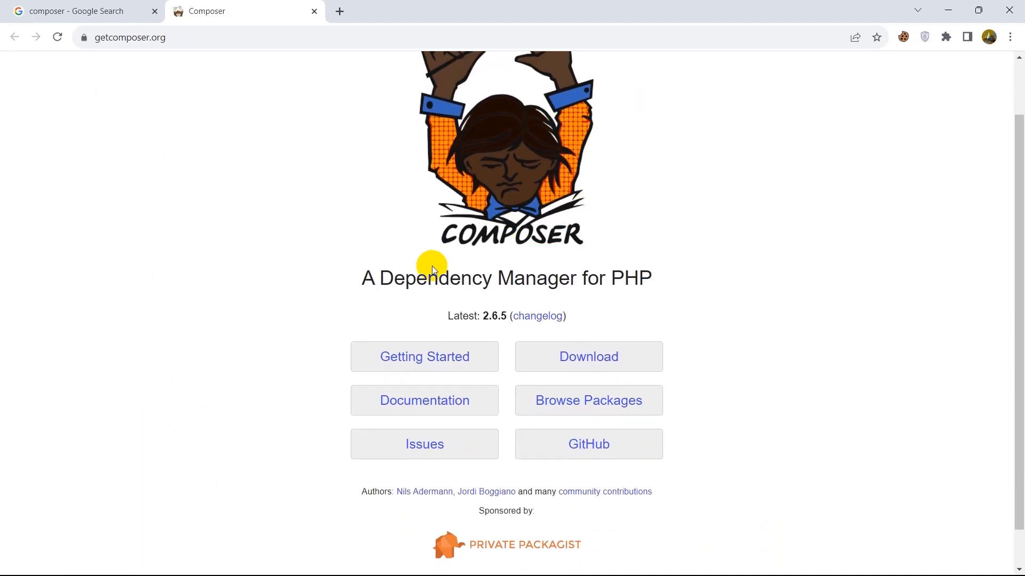
pyautogui.scroll(1, 496, 200)
pyautogui.scroll(-2, 629, 201)
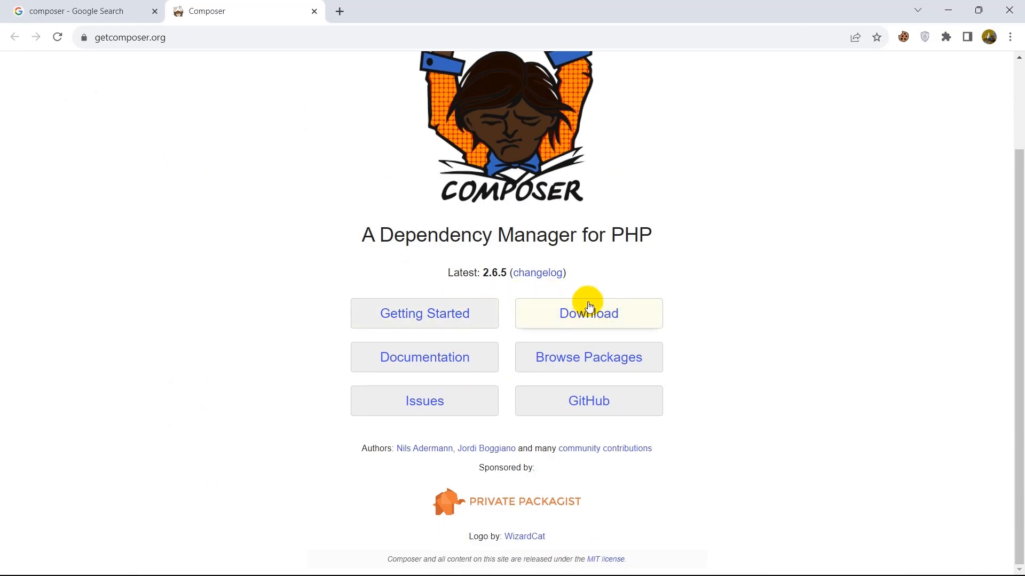
# Step: Download Composer-Setup.exe from the Composer download page and show it in recent downloads
pyautogui.click(612, 314)
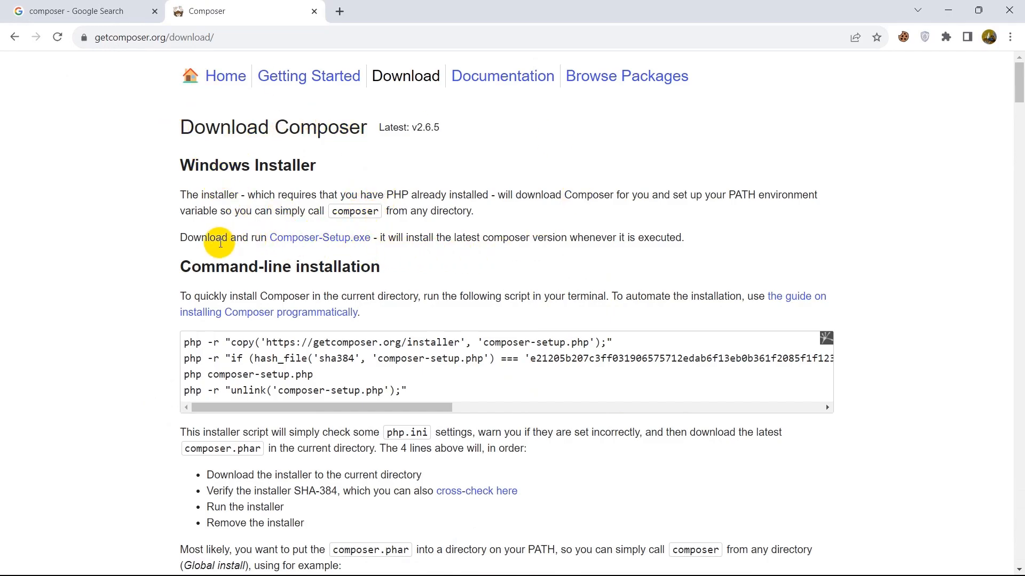
pyautogui.moveTo(221, 237); pyautogui.dragTo(248, 238)
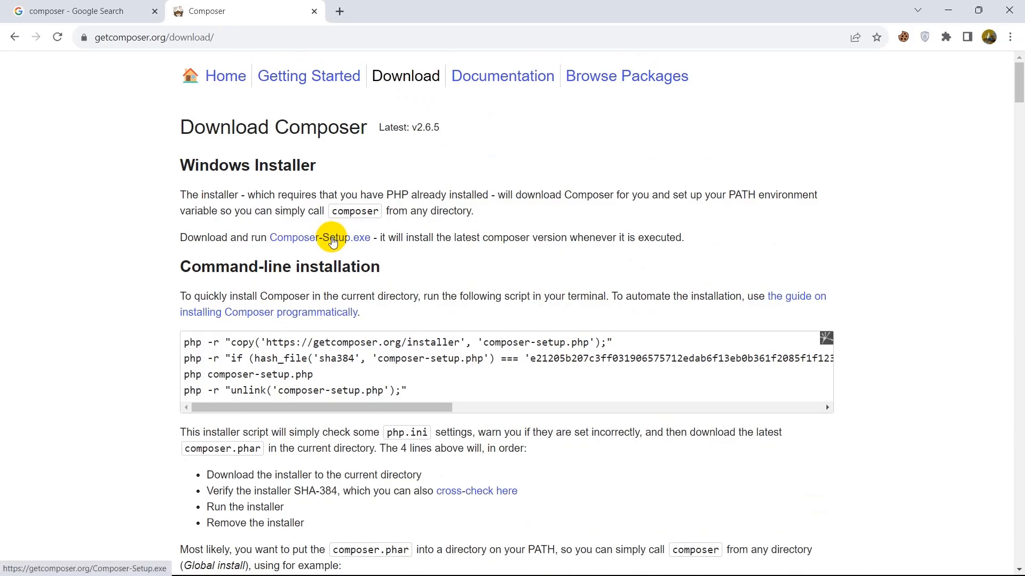
pyautogui.click(332, 239)
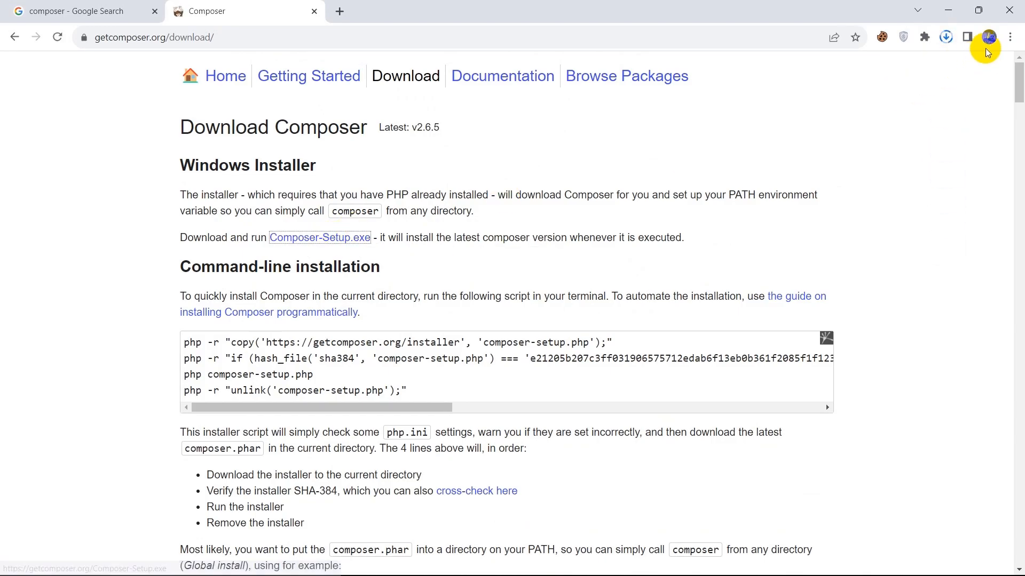
pyautogui.click(944, 37)
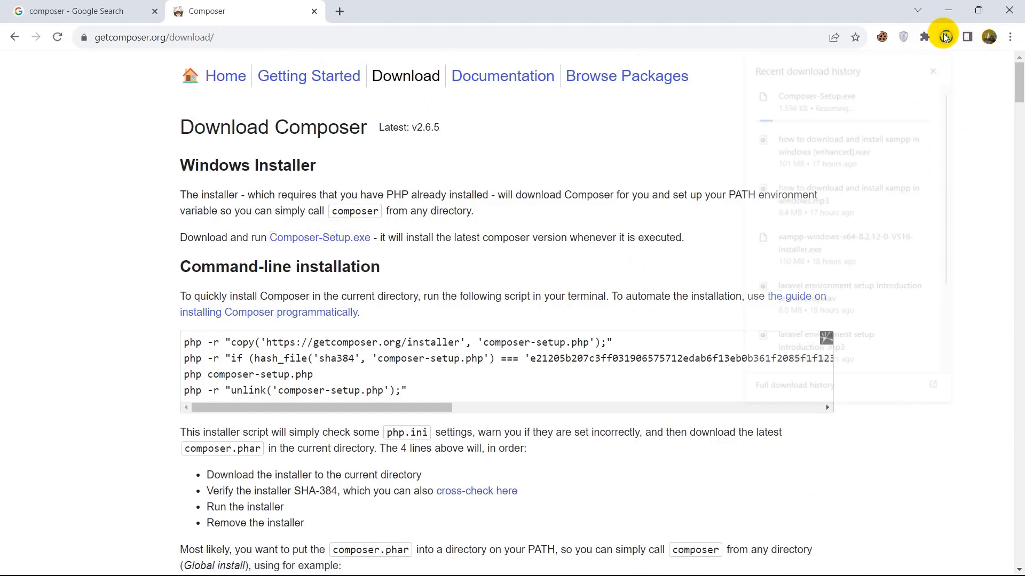
pyautogui.moveTo(815, 96)
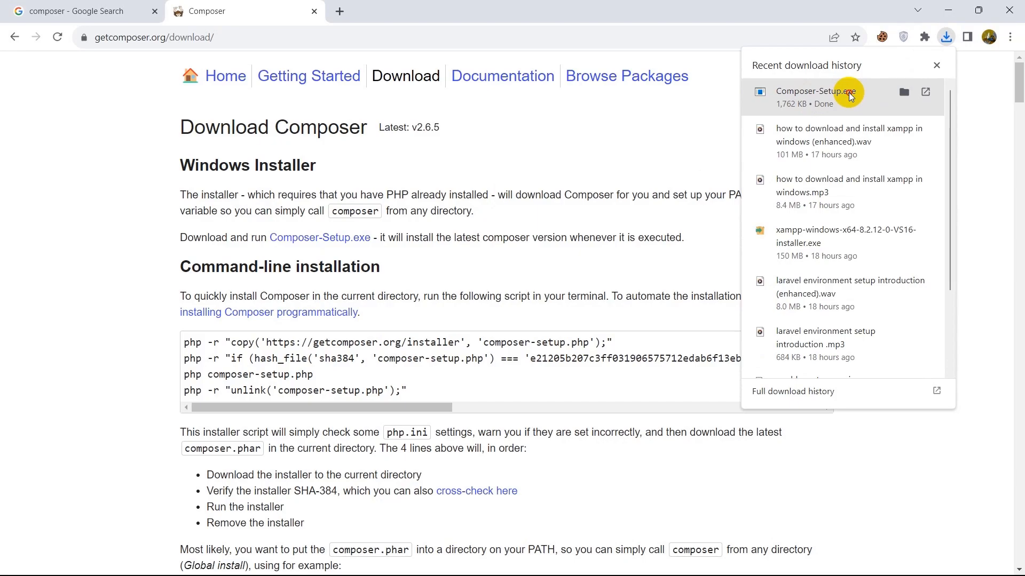
# Step: Launch Composer-Setup.exe and choose 'Install for all users (recommended)'
pyautogui.click(843, 93)
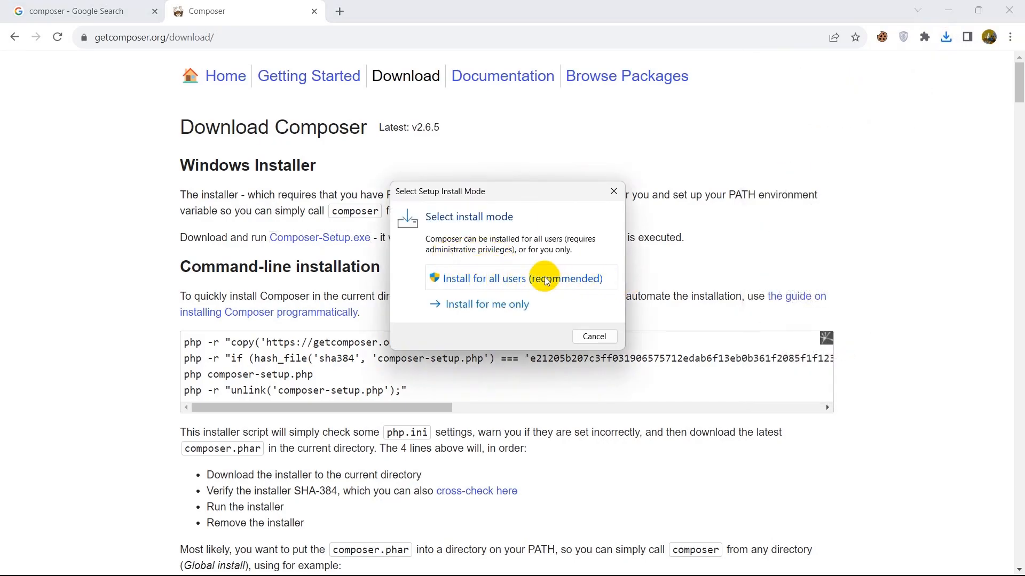
pyautogui.click(508, 278)
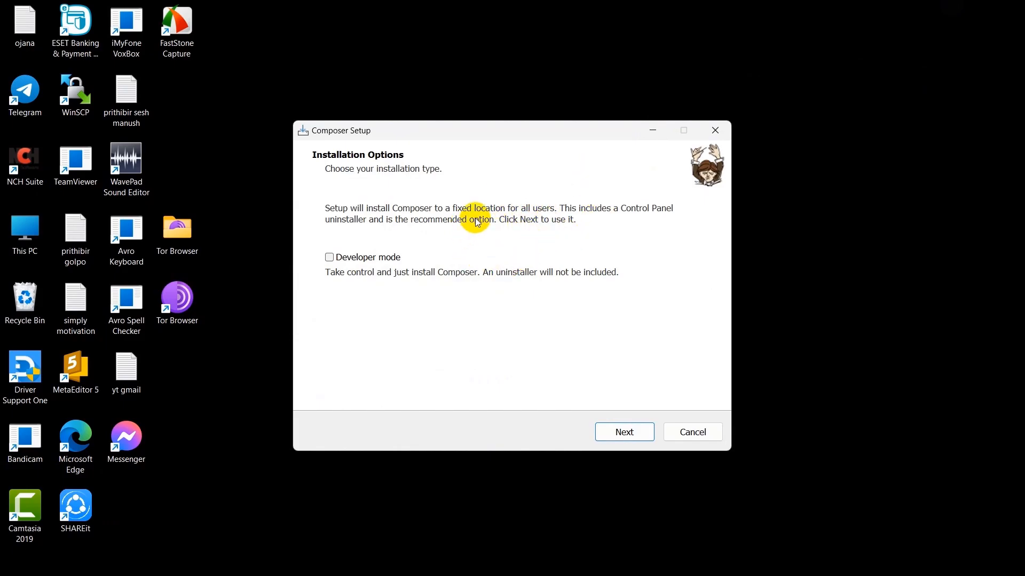
# Step: Install Composer with the standard type, PHP at C:\xampp\php\php.exe and no proxy, then finish
pyautogui.click(624, 432)
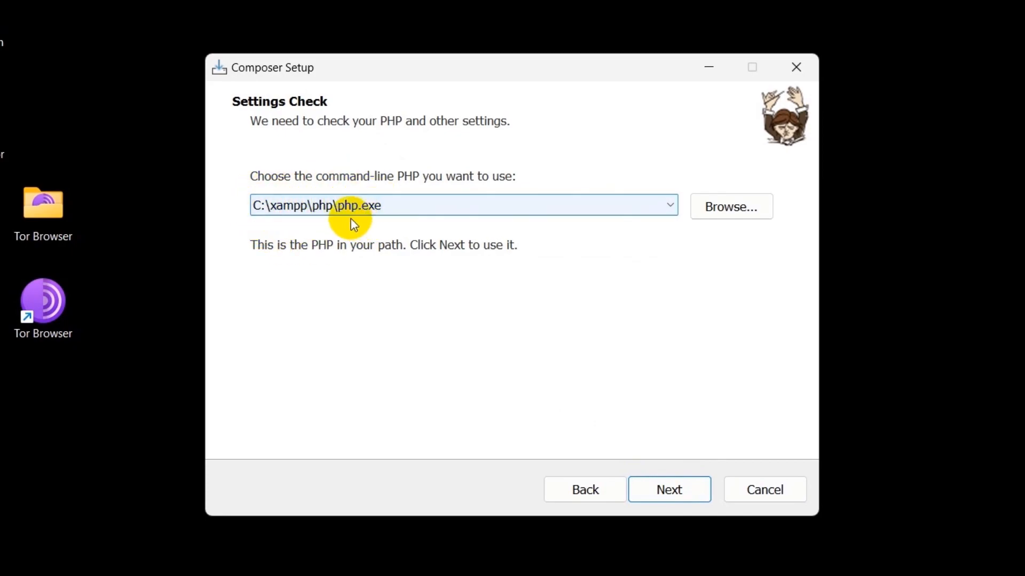
pyautogui.click(674, 493)
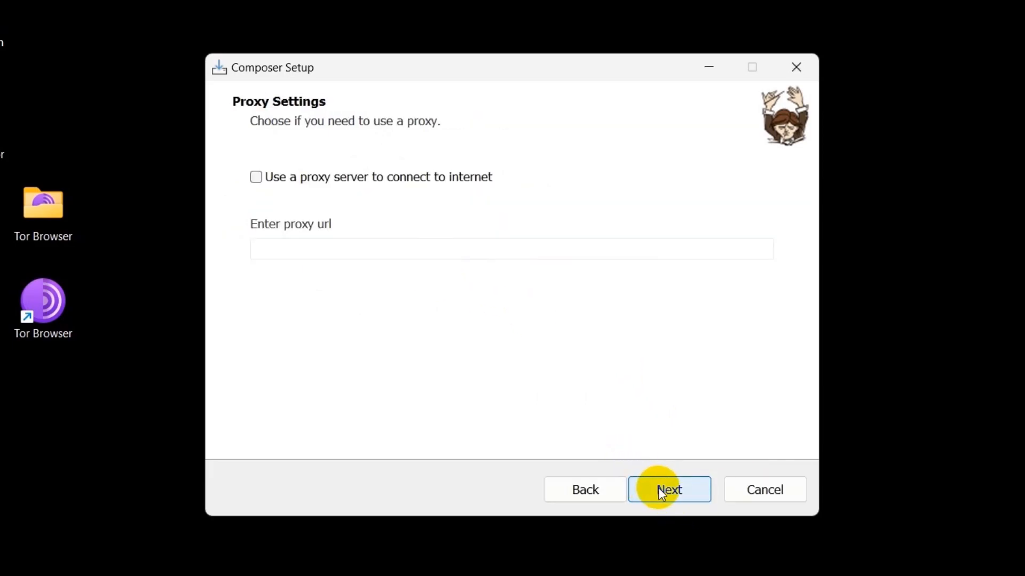
pyautogui.click(661, 493)
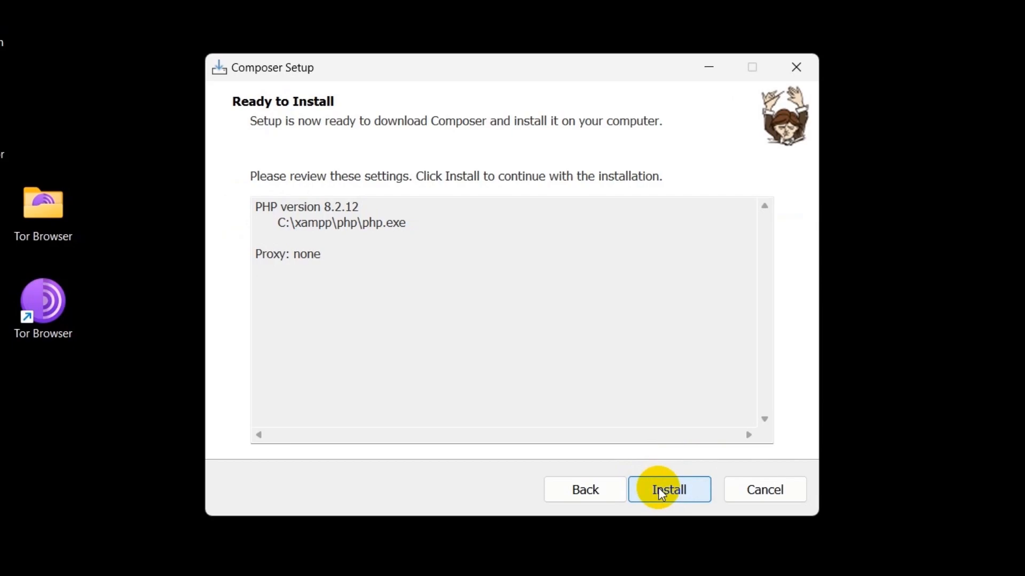
pyautogui.click(658, 490)
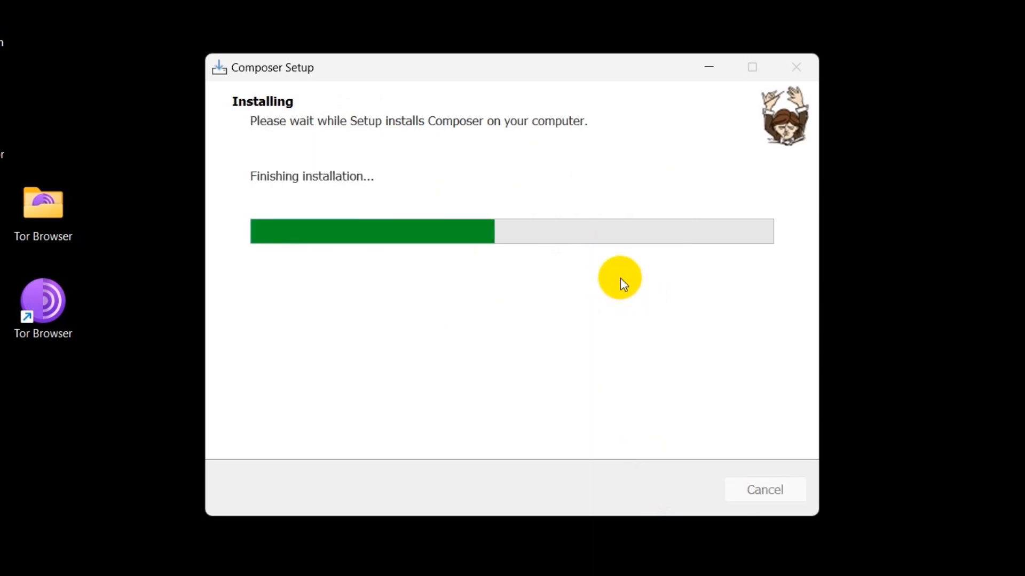
pyautogui.click(684, 487)
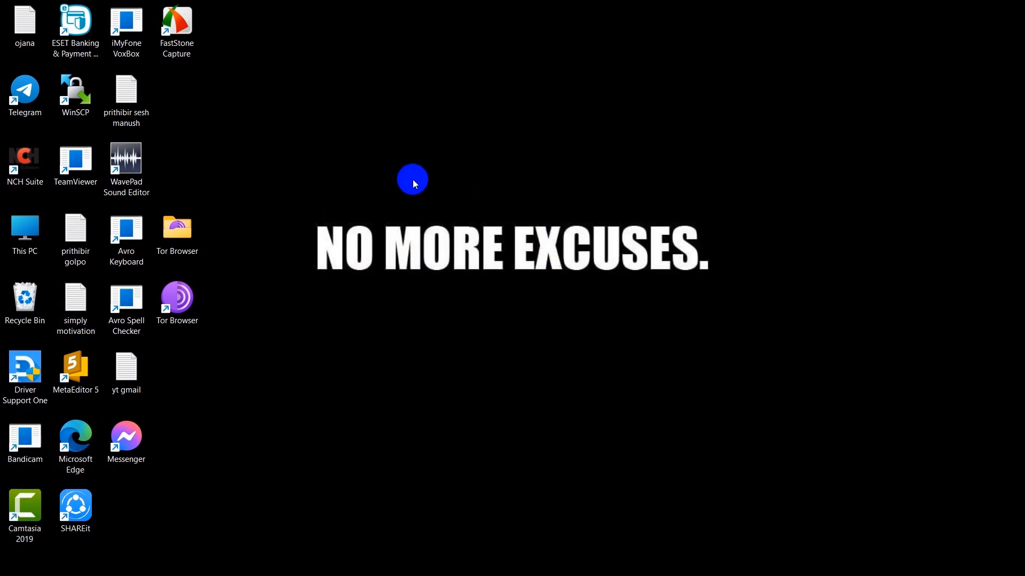
# Step: Launch Command Prompt from Windows Search to run 'composer -v'
pyautogui.moveTo(512, 573)
pyautogui.click(43, 559)
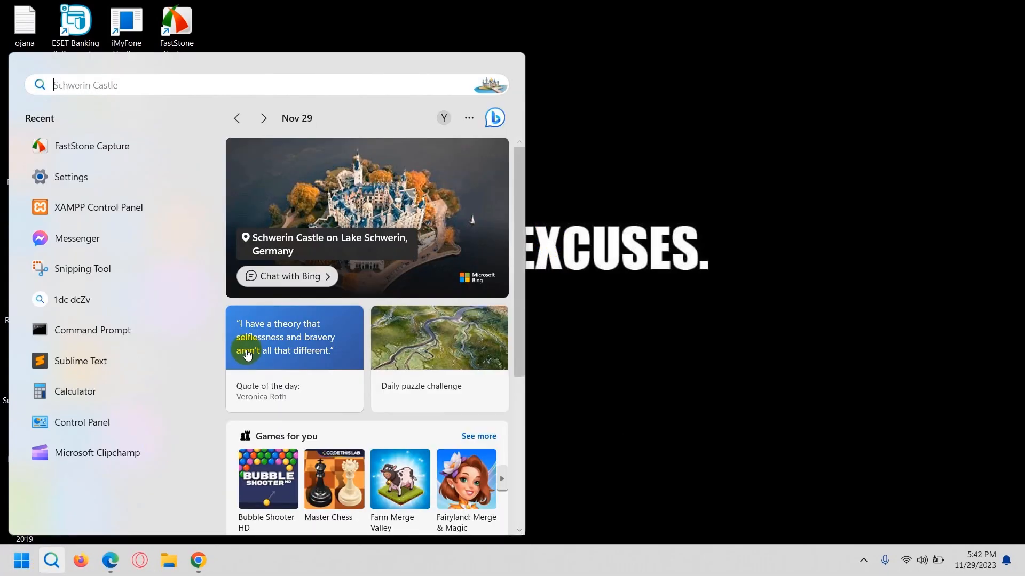
pyautogui.write('cmd')
pyautogui.click(334, 269)
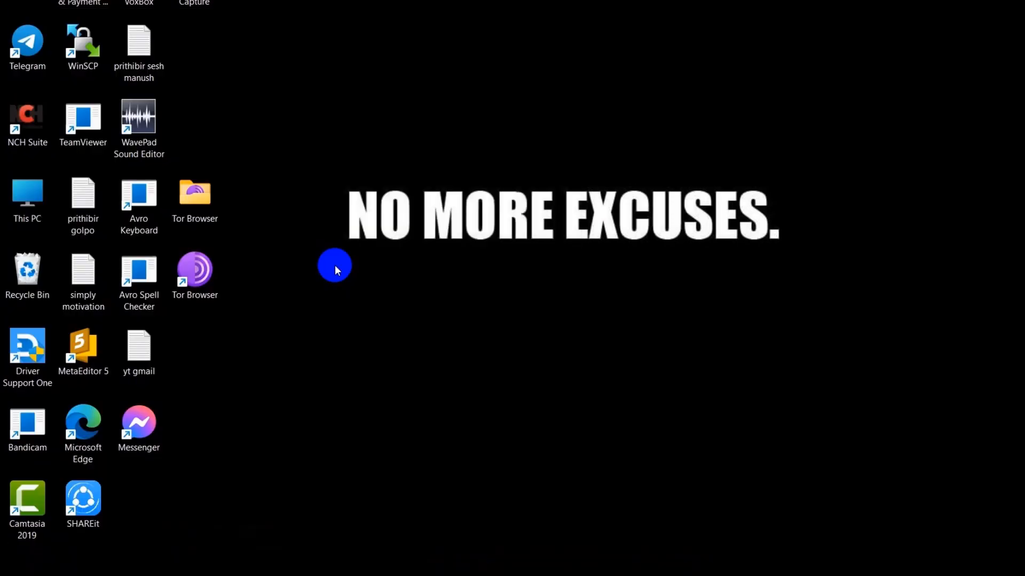
pyautogui.write('co')
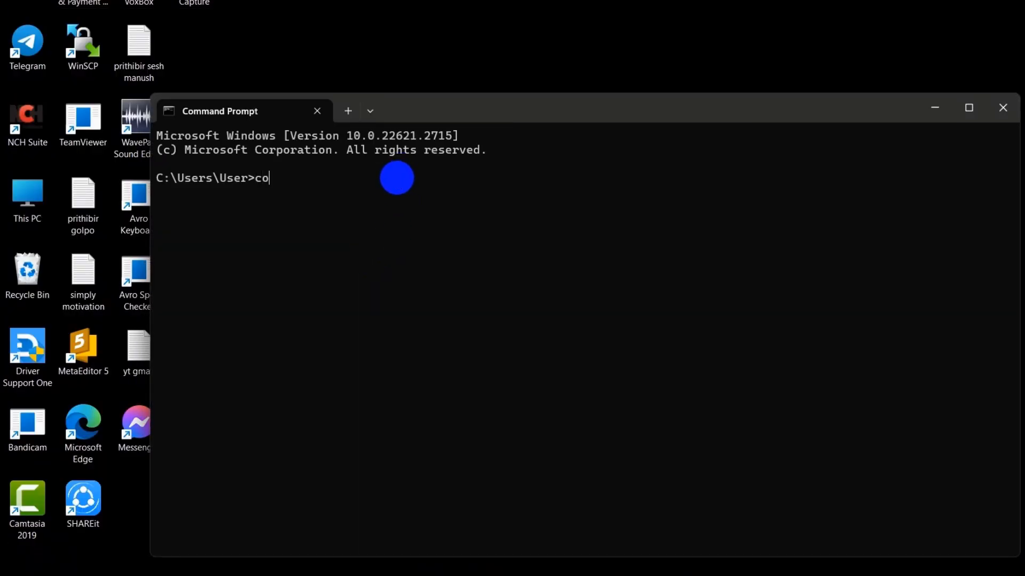
pyautogui.write('mposer -v')
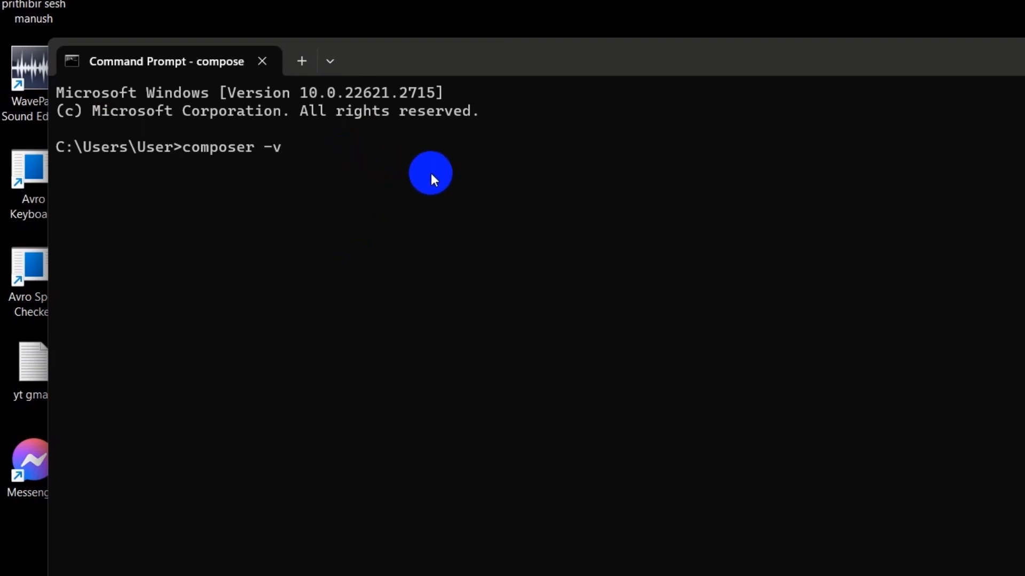
pyautogui.scroll(7, 483, 236)
pyautogui.scroll(1, 482, 236)
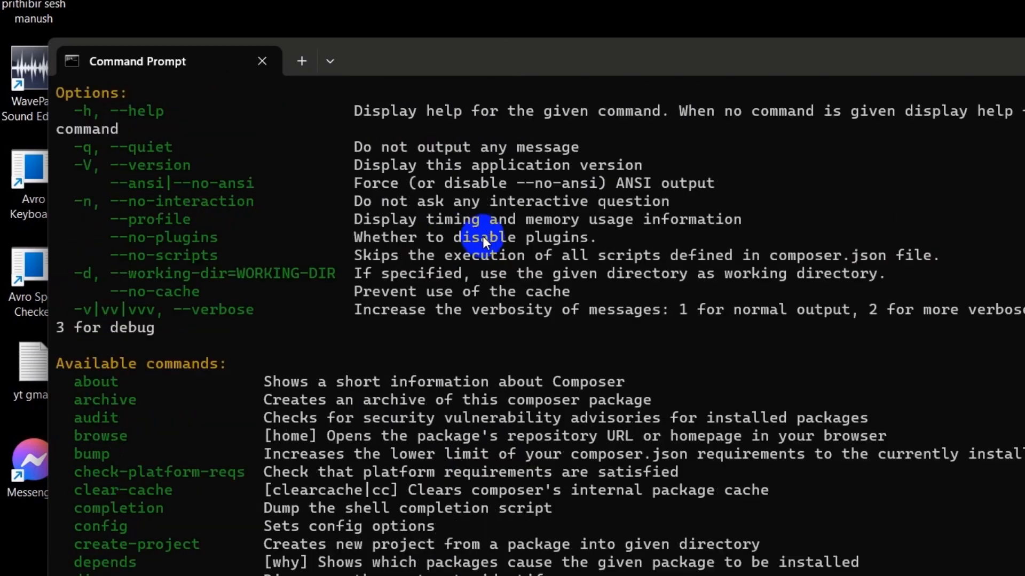
pyautogui.scroll(5, 432, 244)
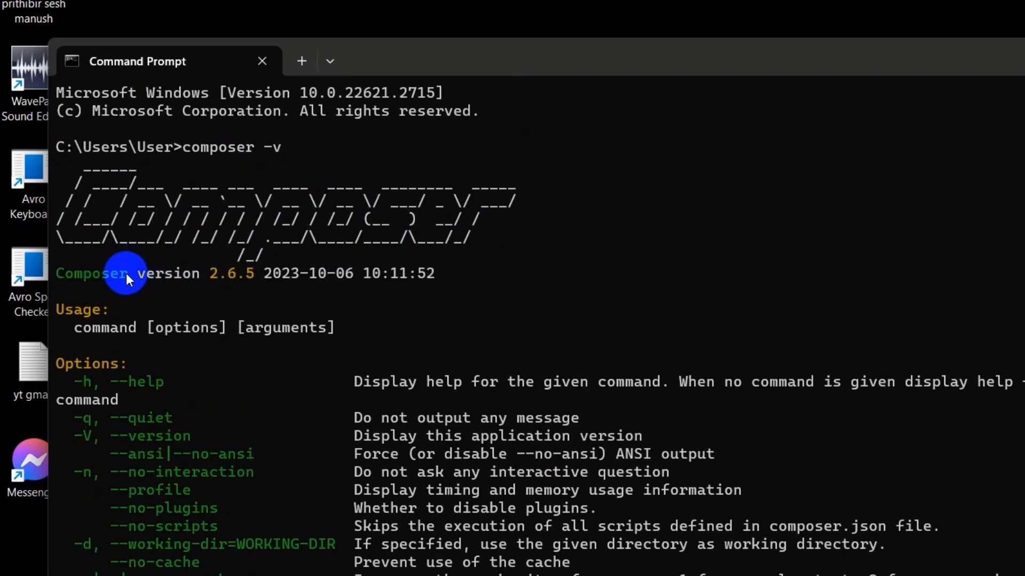
# Step: Copy the reported 'version 2.6.5' text and close the Command Prompt window
pyautogui.moveTo(128, 274); pyautogui.dragTo(261, 281)
pyautogui.rightClick(260, 281)
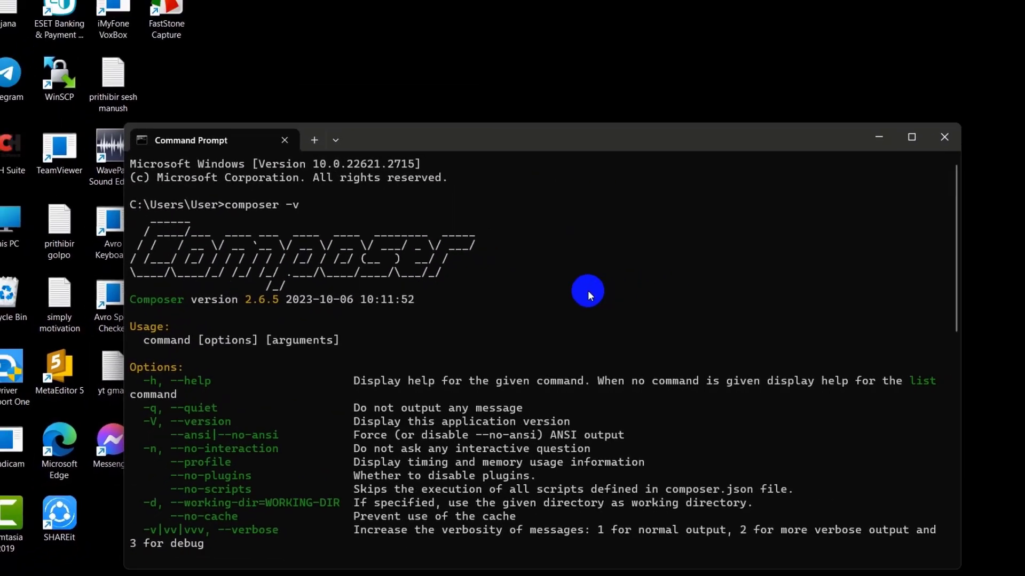
pyautogui.scroll(-4, 656, 241)
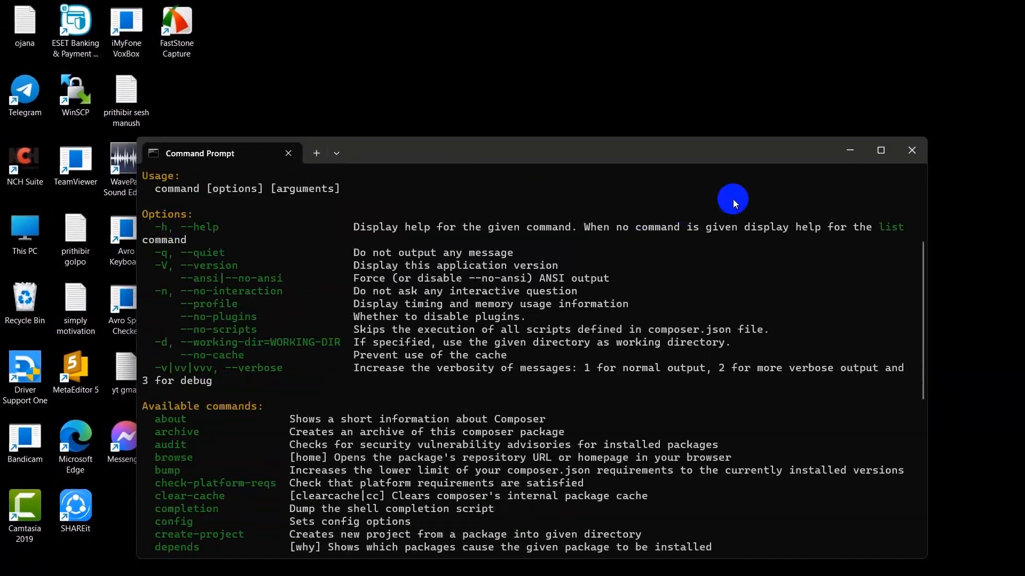
pyautogui.click(920, 147)
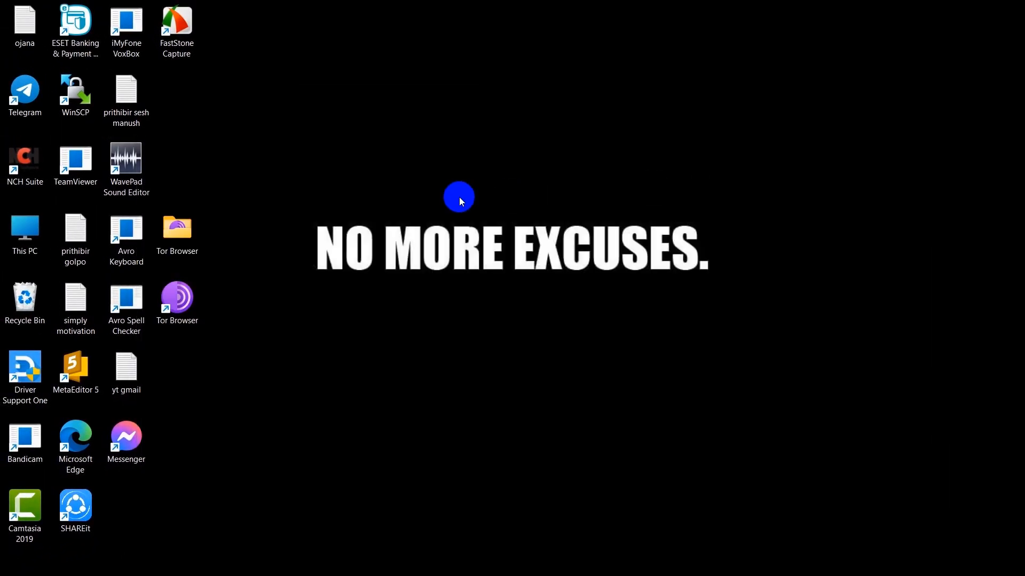